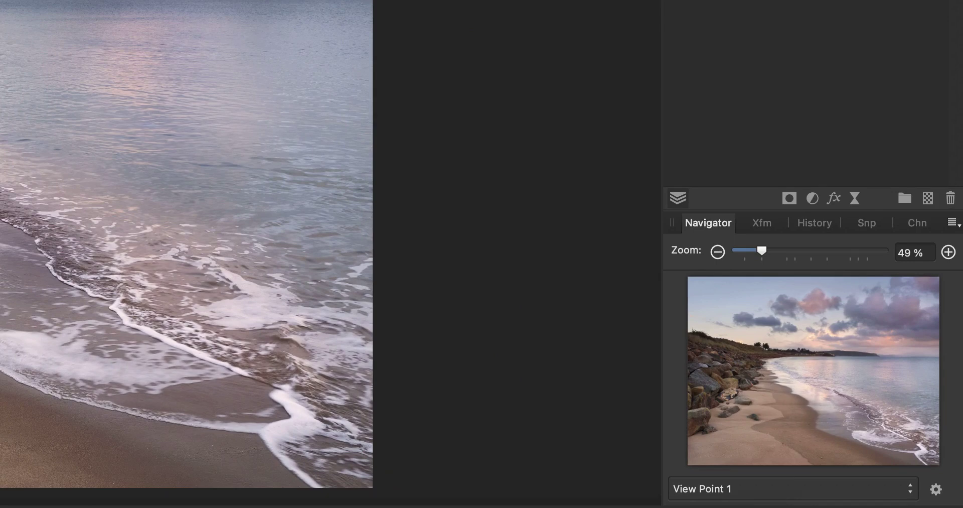
Step: Zoom the photo to 150%, pan along the shoreline, then return to View Point 1
{"action": "left_click", "coordinate": [948, 252]}
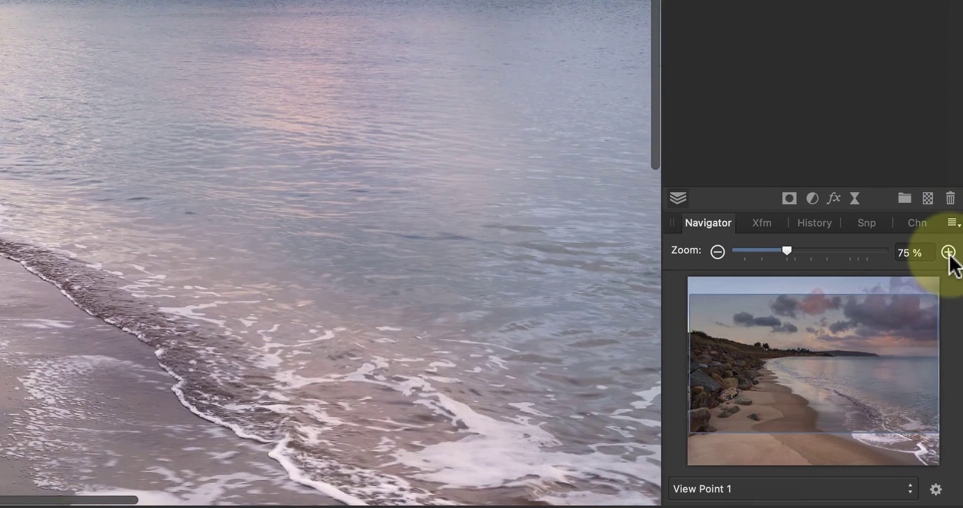
{"action": "left_click", "coordinate": [948, 252]}
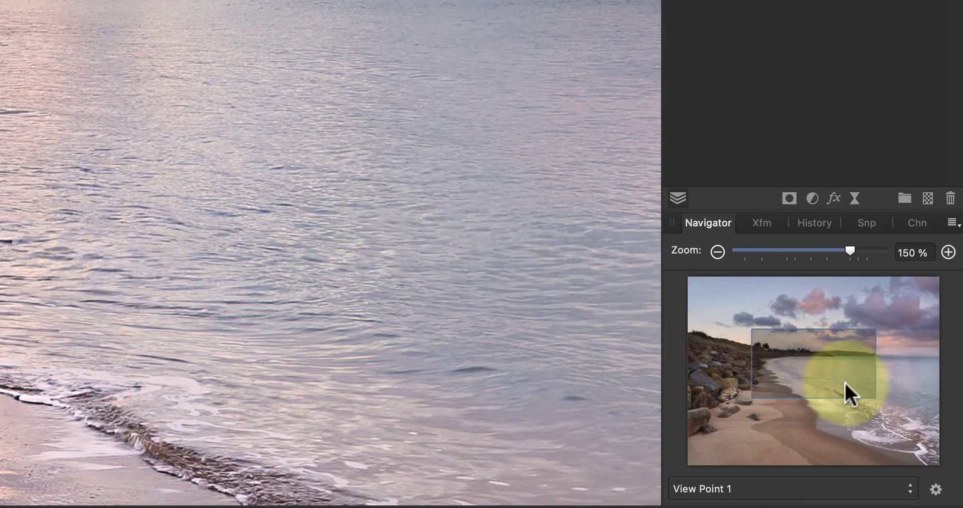
{"action": "mouse_move", "coordinate": [850, 394]}
{"action": "left_mouse_down"}
{"action": "mouse_move", "coordinate": [816, 383]}
{"action": "mouse_move", "coordinate": [750, 338]}
{"action": "mouse_move", "coordinate": [755, 323]}
{"action": "mouse_move", "coordinate": [770, 395]}
{"action": "mouse_move", "coordinate": [760, 413]}
{"action": "mouse_move", "coordinate": [834, 355]}
{"action": "left_mouse_up"}
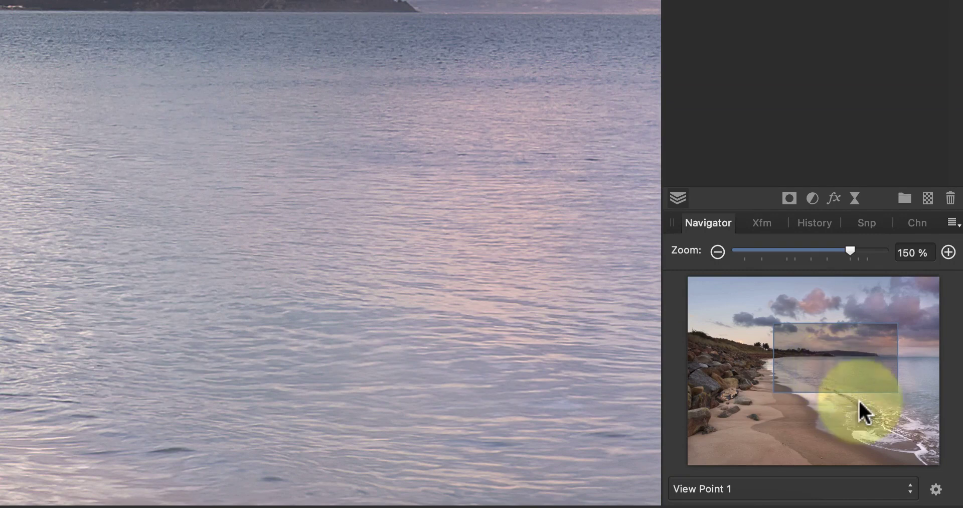
{"action": "left_click", "coordinate": [913, 487]}
{"action": "left_click", "coordinate": [733, 444]}
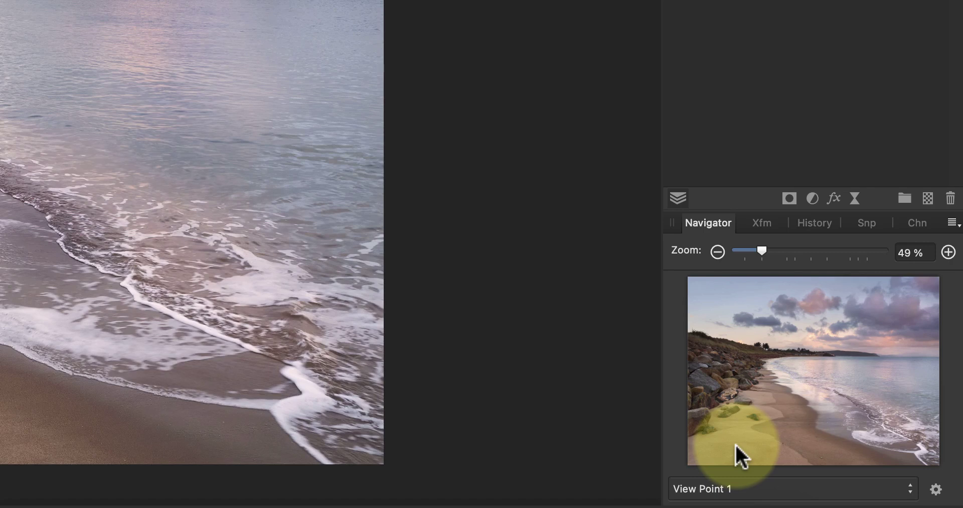
Step: Switch the Navigator to its simple layout, then back to its advanced layout
{"action": "left_click", "coordinate": [952, 224]}
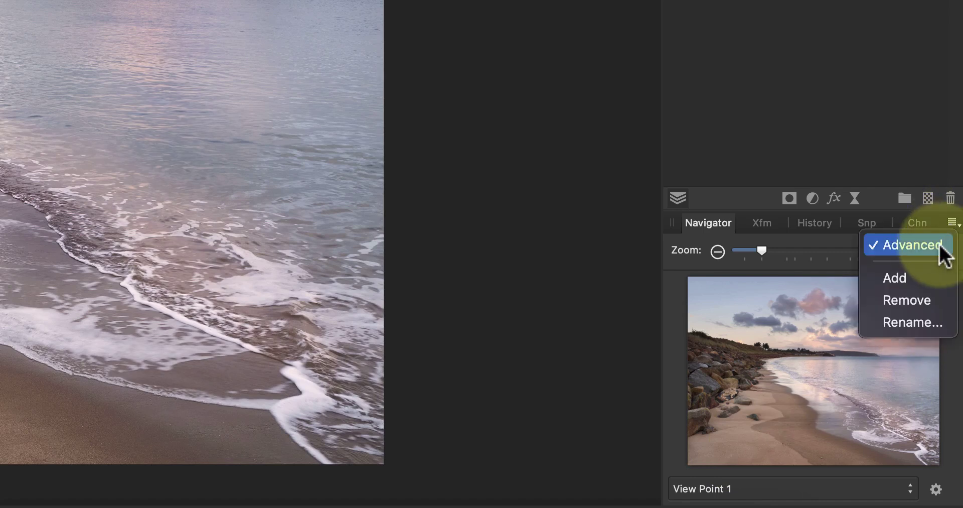
{"action": "left_click", "coordinate": [939, 246]}
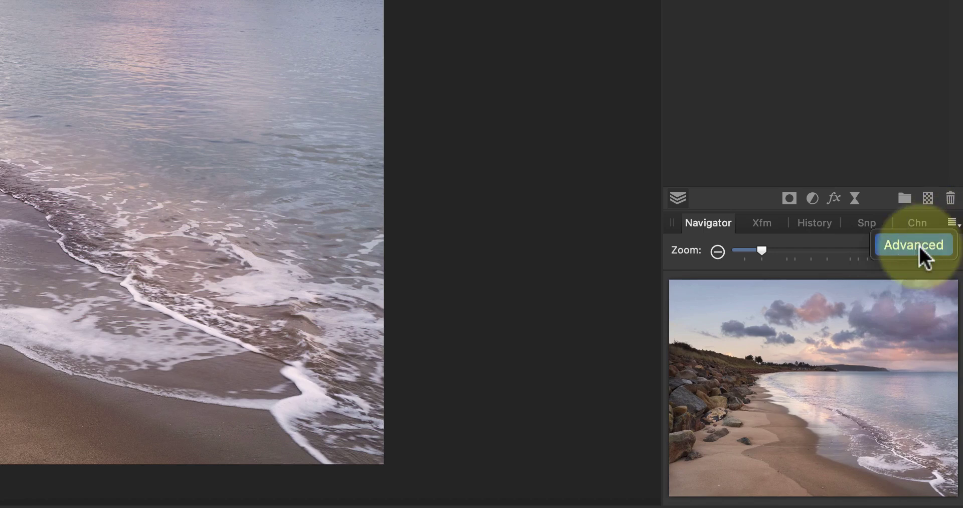
{"action": "left_click", "coordinate": [919, 245]}
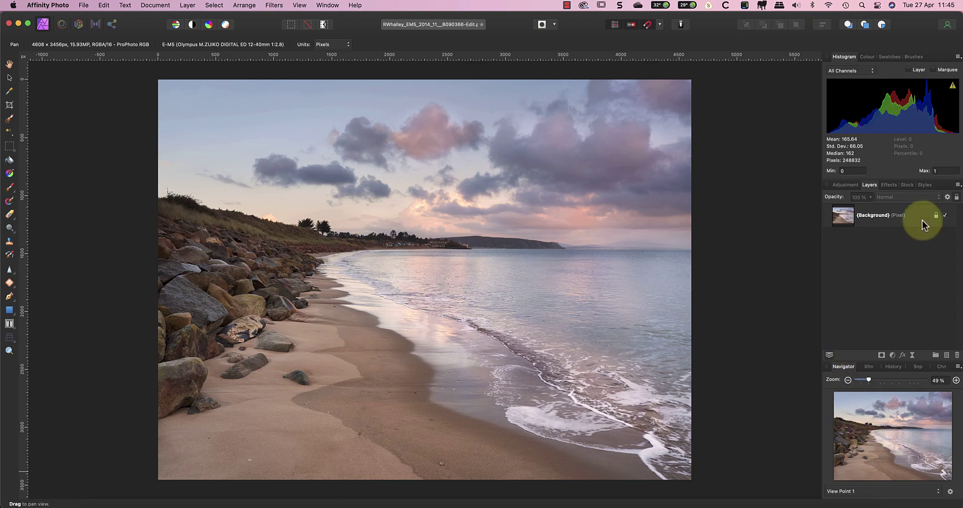
Step: Bring up the Background layer's actions, dismiss them, and deselect the layer
{"action": "right_click", "coordinate": [907, 218]}
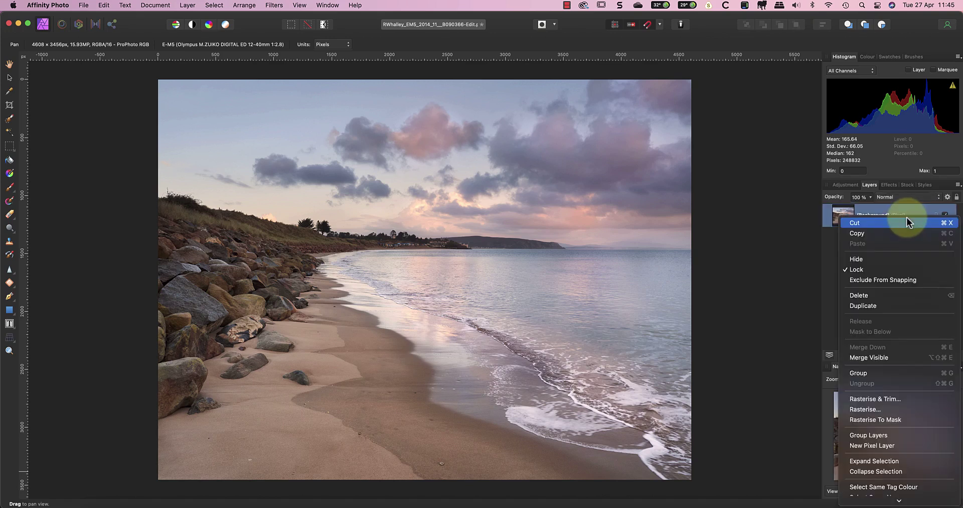
{"action": "left_click", "coordinate": [831, 257]}
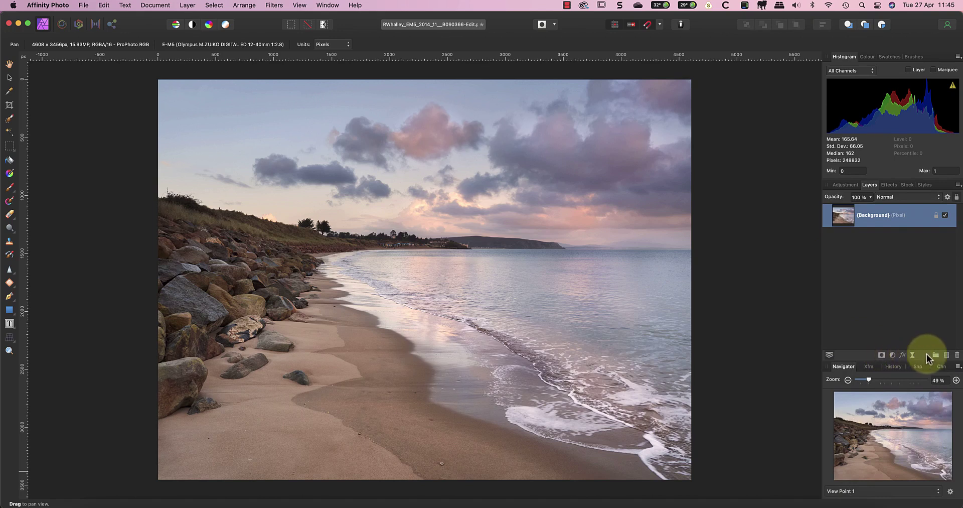
{"action": "left_click", "coordinate": [913, 311]}
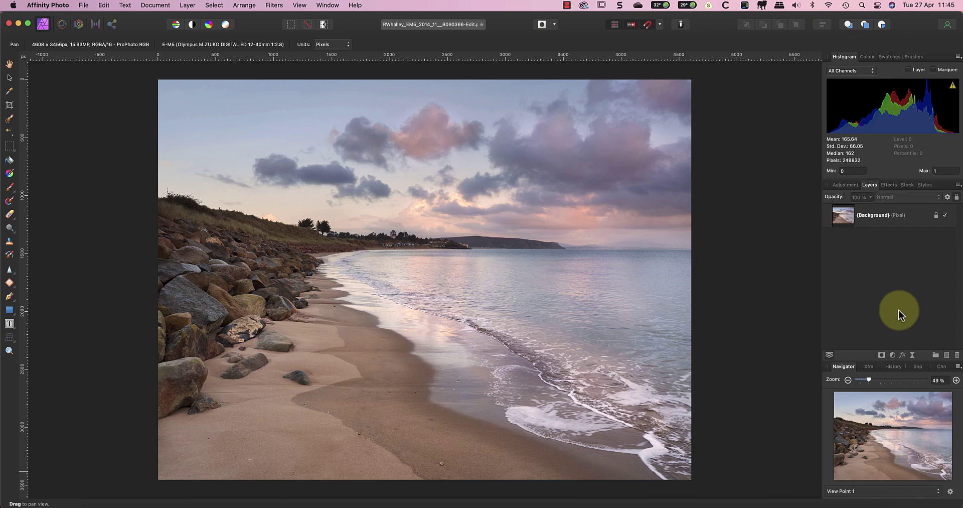
Step: Hide the Navigator panel from the View menu, then show it again
{"action": "left_click", "coordinate": [299, 6]}
{"action": "mouse_move", "coordinate": [302, 221]}
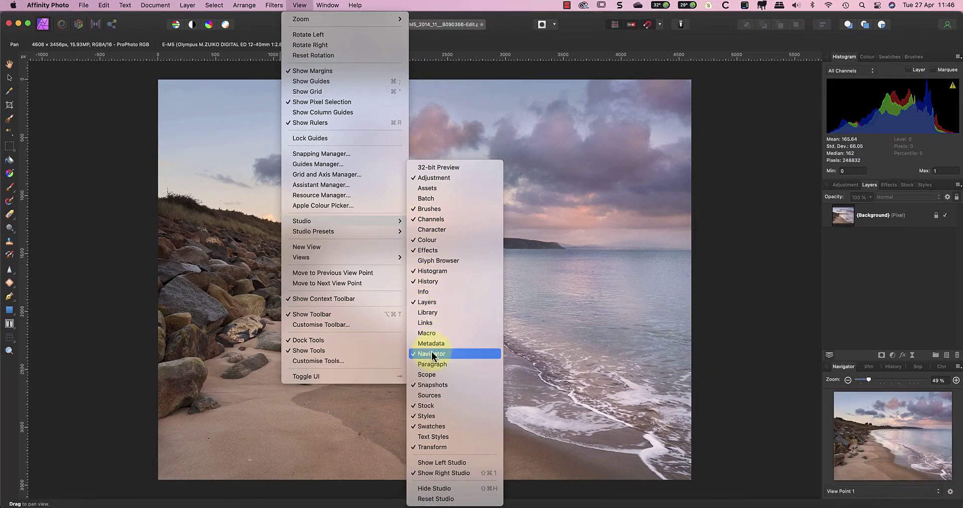
{"action": "left_click", "coordinate": [431, 354]}
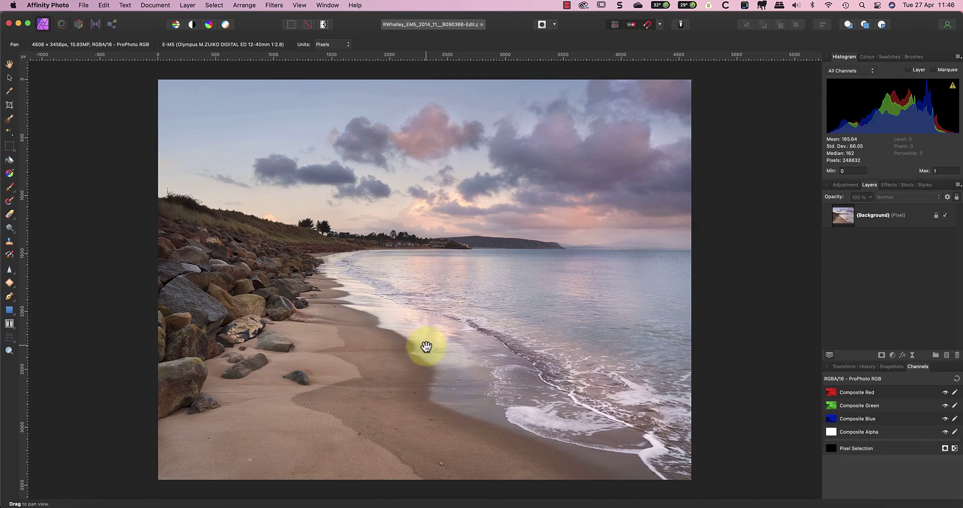
{"action": "left_click", "coordinate": [298, 6]}
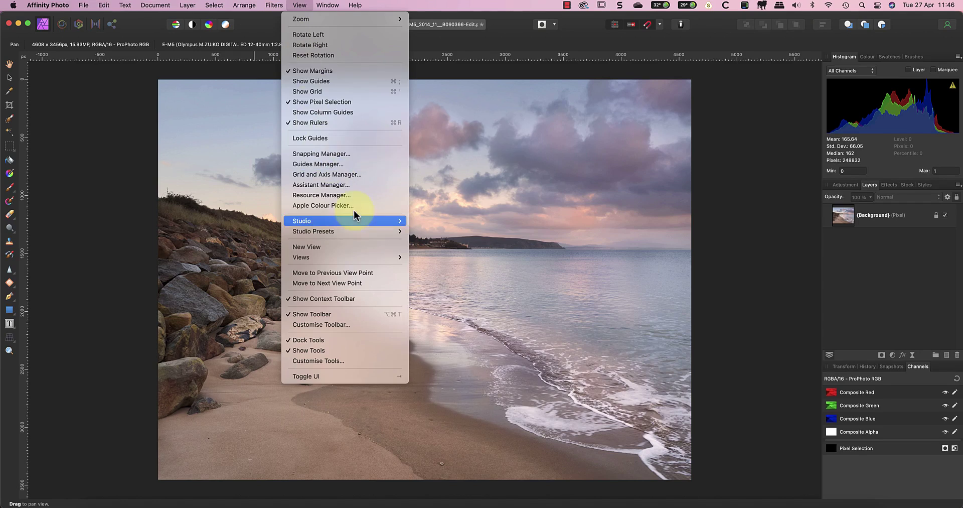
{"action": "mouse_move", "coordinate": [342, 221]}
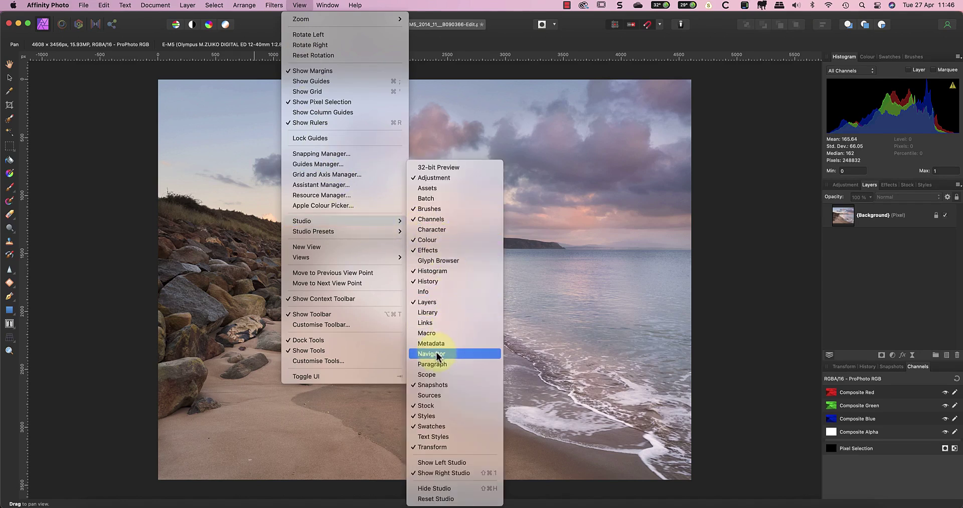
{"action": "left_click", "coordinate": [435, 353]}
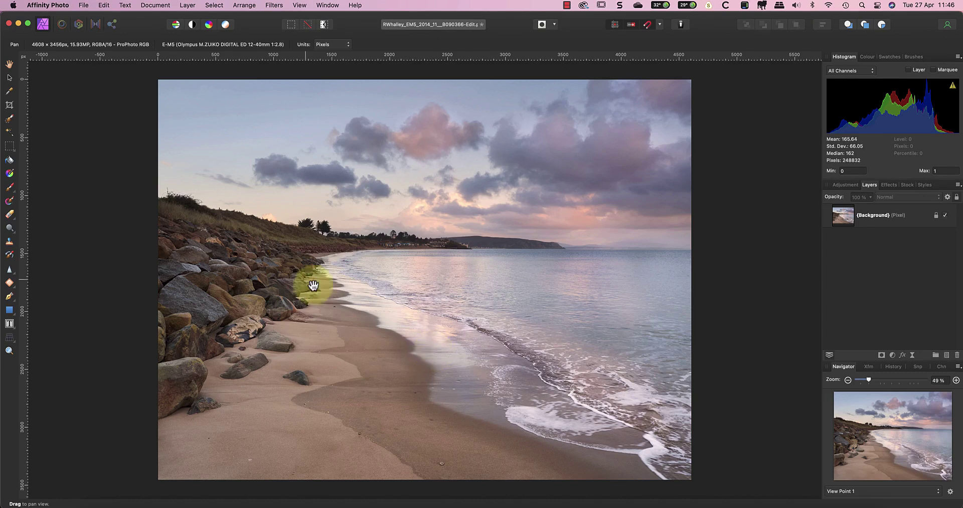
Step: Visit the Export Persona, then return to the Photo Persona
{"action": "left_click", "coordinate": [111, 25]}
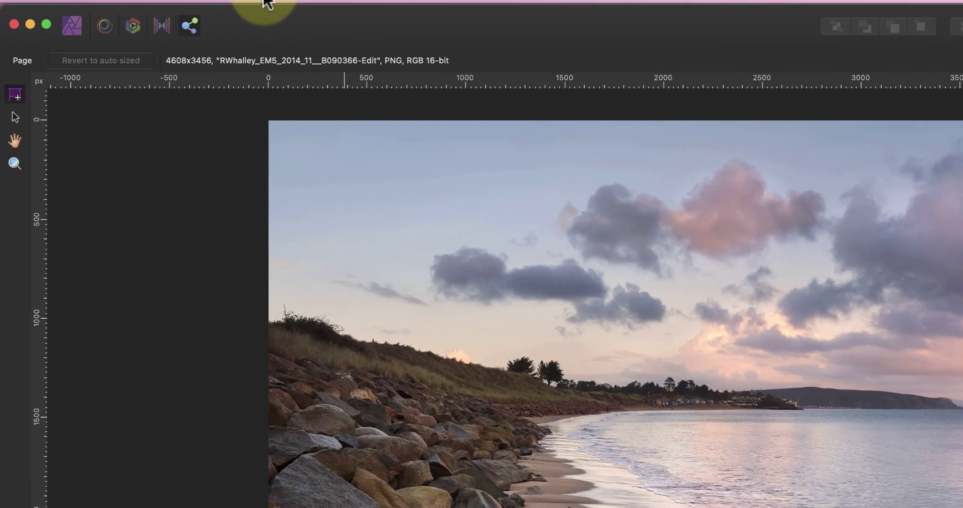
{"action": "left_click", "coordinate": [267, 3]}
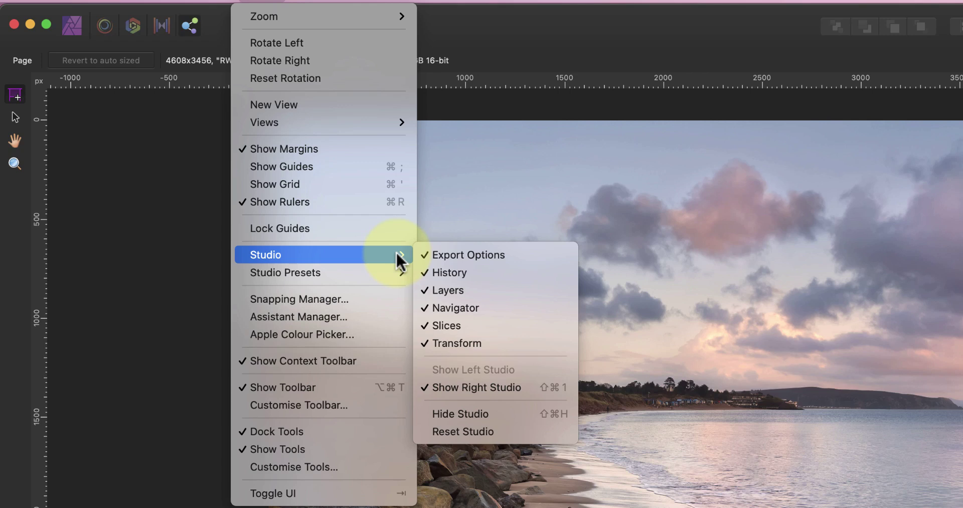
{"action": "mouse_move", "coordinate": [48, 4]}
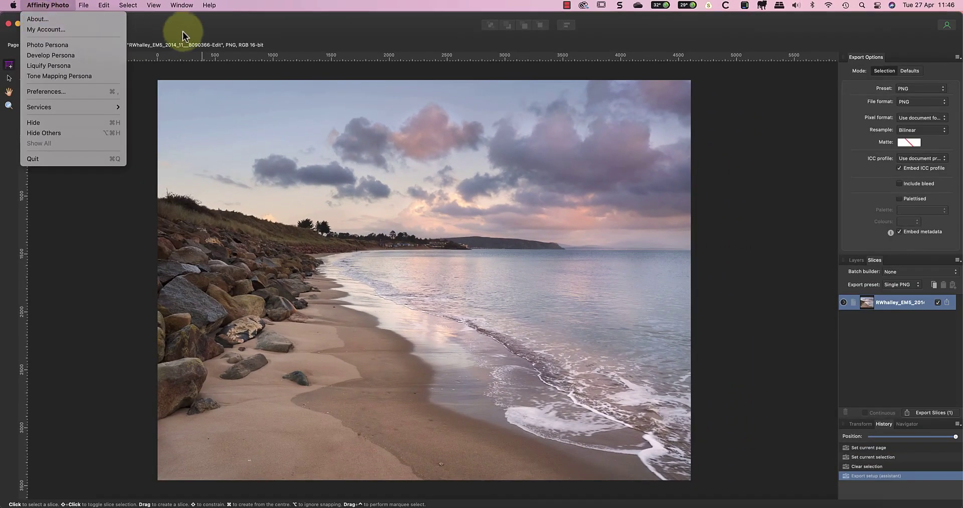
{"action": "left_click", "coordinate": [180, 29]}
{"action": "left_click", "coordinate": [42, 23]}
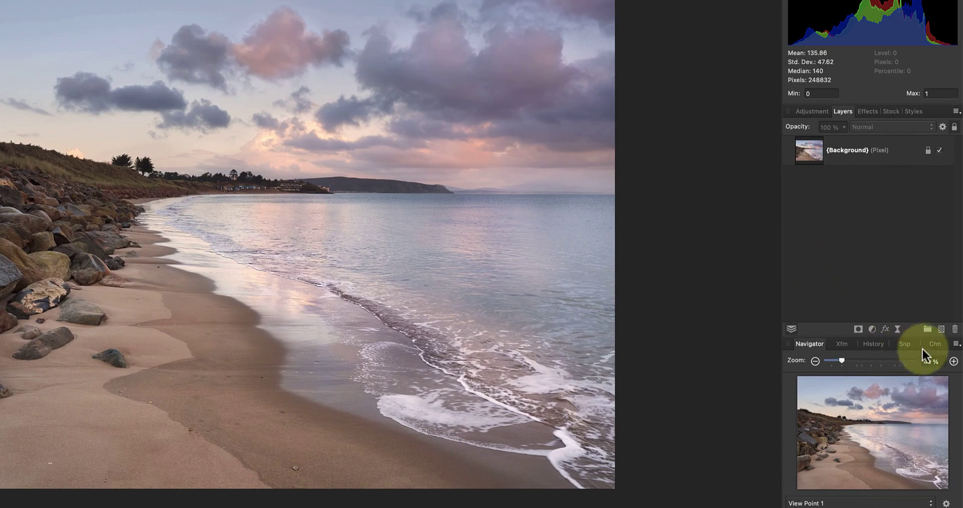
Step: Dock the Navigator tab into the Layers and Adjustment group and display it
{"action": "left_click", "coordinate": [904, 345]}
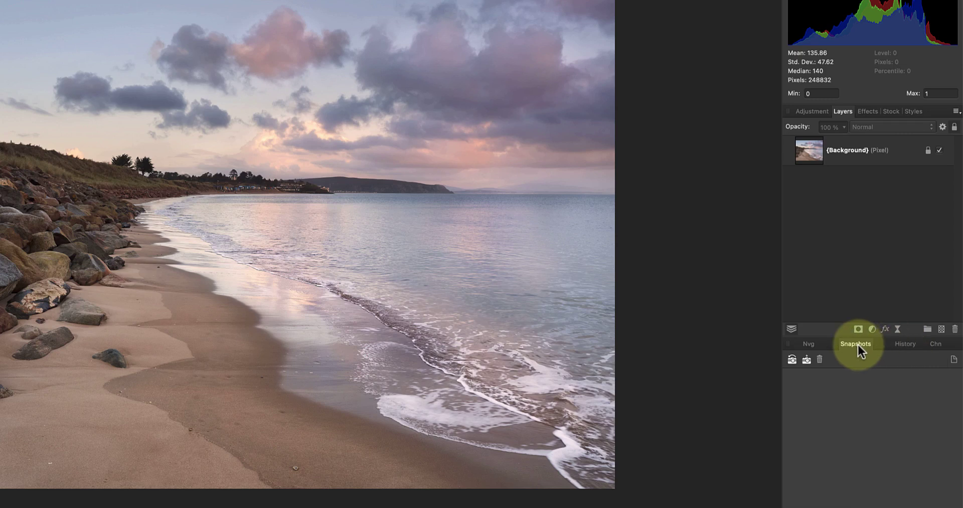
{"action": "left_click", "coordinate": [804, 343]}
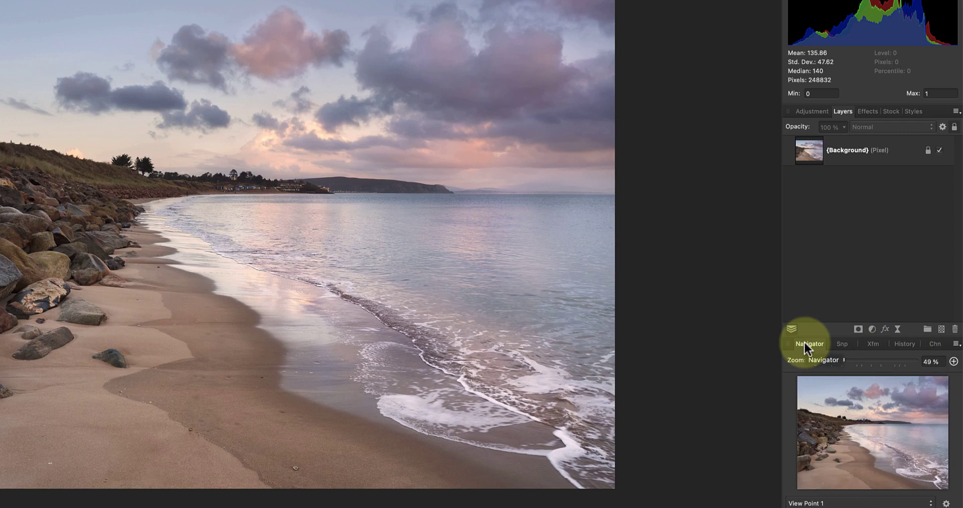
{"action": "mouse_move", "coordinate": [808, 344]}
{"action": "left_mouse_down"}
{"action": "mouse_move", "coordinate": [671, 165]}
{"action": "mouse_move", "coordinate": [836, 113]}
{"action": "left_mouse_up"}
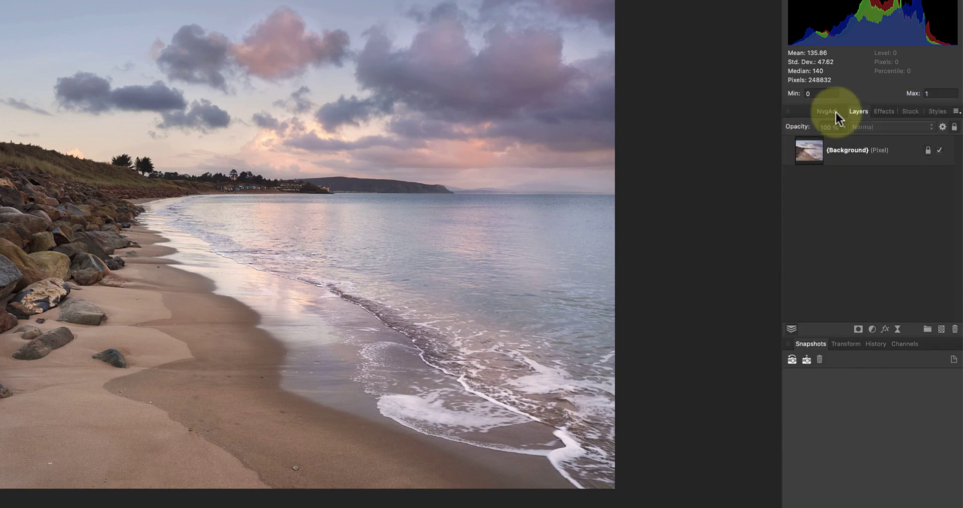
{"action": "left_click", "coordinate": [826, 113]}
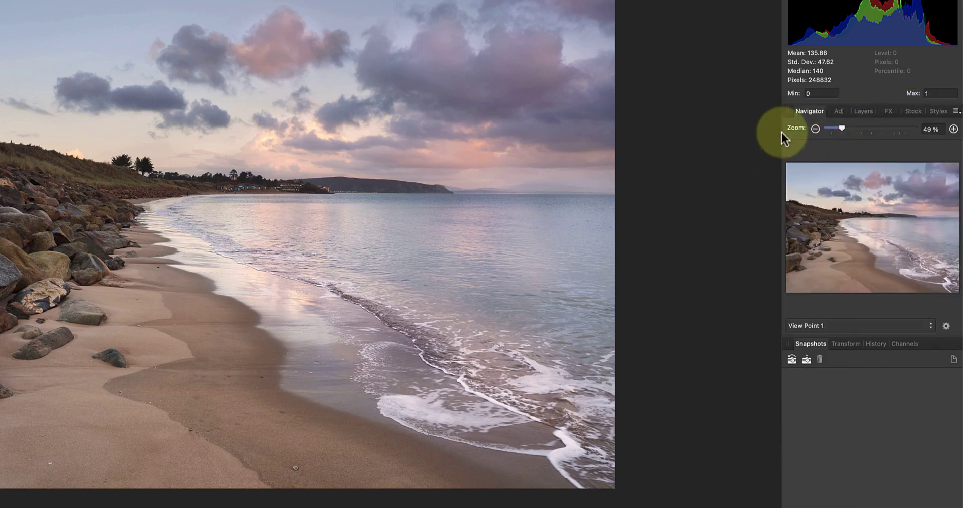
Step: Pull the Navigator tab out of the Layers group onto the canvas as a floating panel
{"action": "mouse_move", "coordinate": [810, 113]}
{"action": "left_mouse_down"}
{"action": "mouse_move", "coordinate": [766, 119]}
{"action": "mouse_move", "coordinate": [346, 98]}
{"action": "left_mouse_up"}
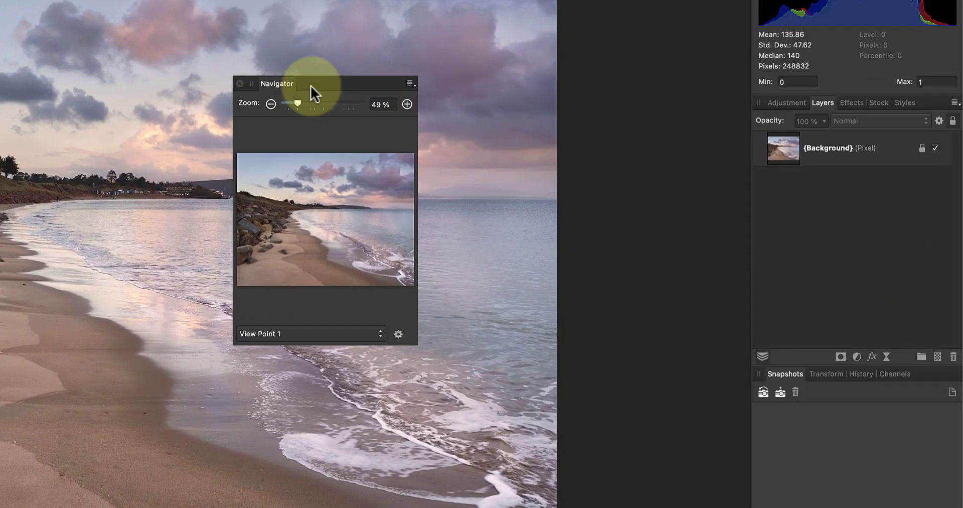
{"action": "mouse_move", "coordinate": [311, 85]}
{"action": "left_mouse_down"}
{"action": "mouse_move", "coordinate": [607, 106]}
{"action": "mouse_move", "coordinate": [808, 93]}
{"action": "mouse_move", "coordinate": [825, 69]}
{"action": "mouse_move", "coordinate": [851, 80]}
{"action": "left_mouse_up"}
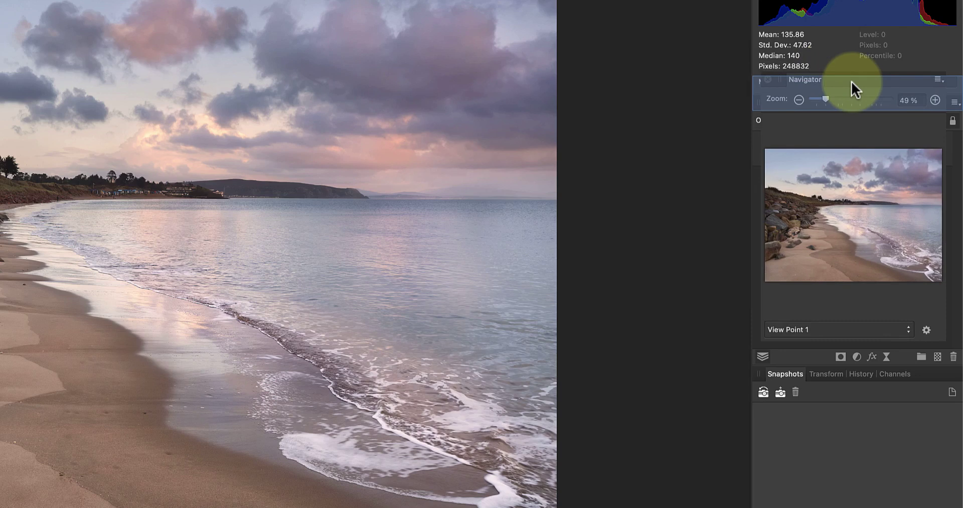
{"action": "left_click_drag", "start_coordinate": [851, 81], "coordinate": [851, 80]}
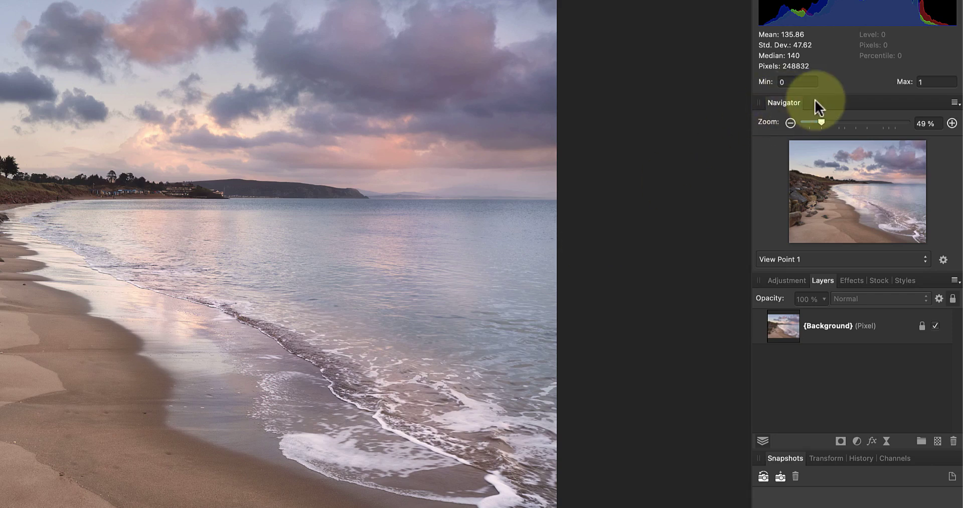
{"action": "left_click_drag", "start_coordinate": [815, 99], "coordinate": [418, 101]}
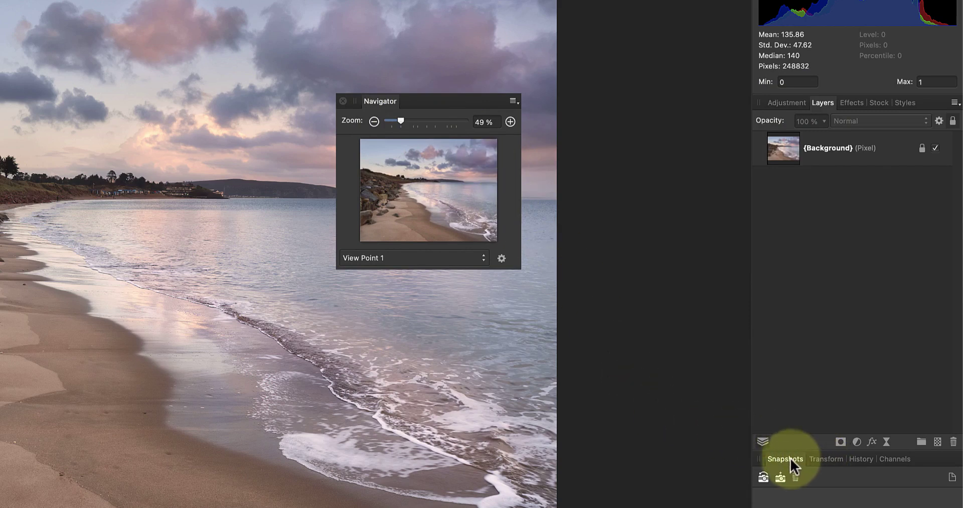
{"action": "left_click_drag", "start_coordinate": [786, 458], "coordinate": [438, 105]}
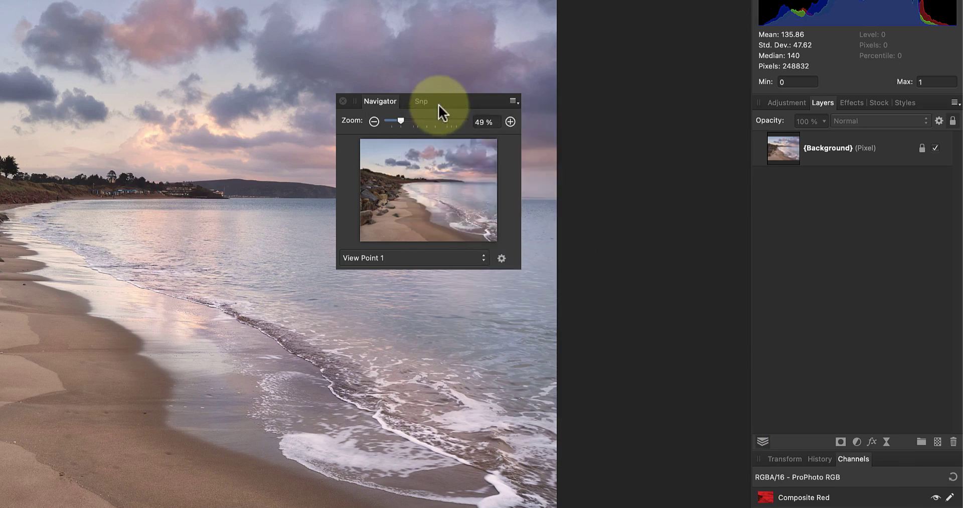
{"action": "left_click", "coordinate": [378, 100]}
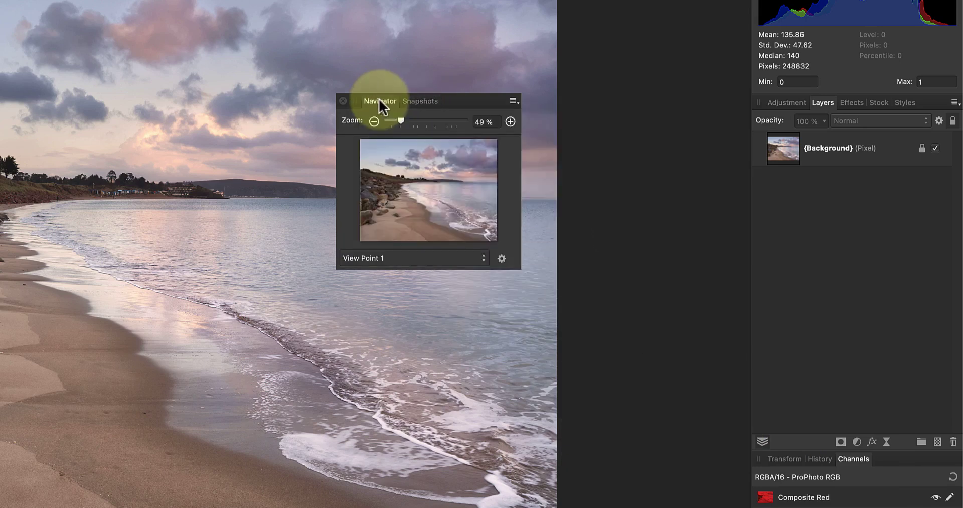
{"action": "left_click_drag", "start_coordinate": [454, 100], "coordinate": [892, 78]}
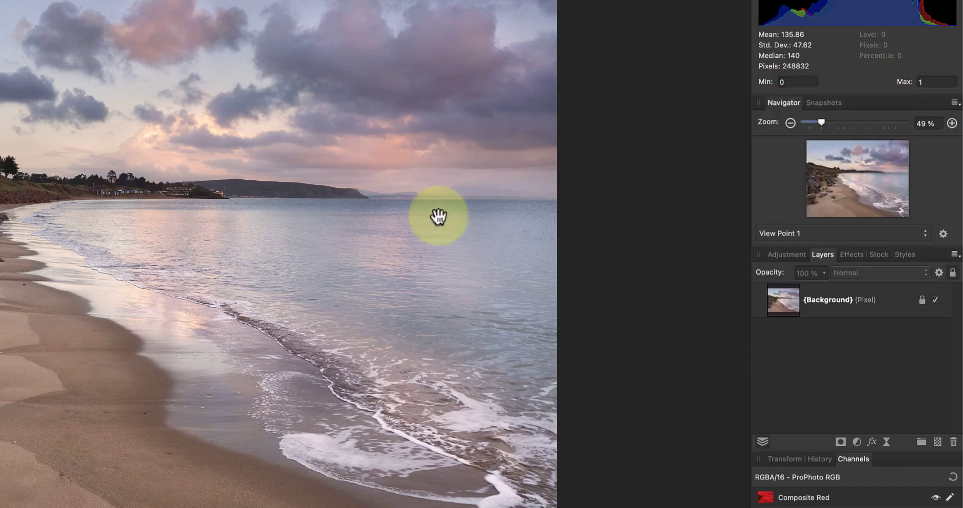
{"action": "left_click", "coordinate": [823, 103]}
{"action": "left_click", "coordinate": [787, 103]}
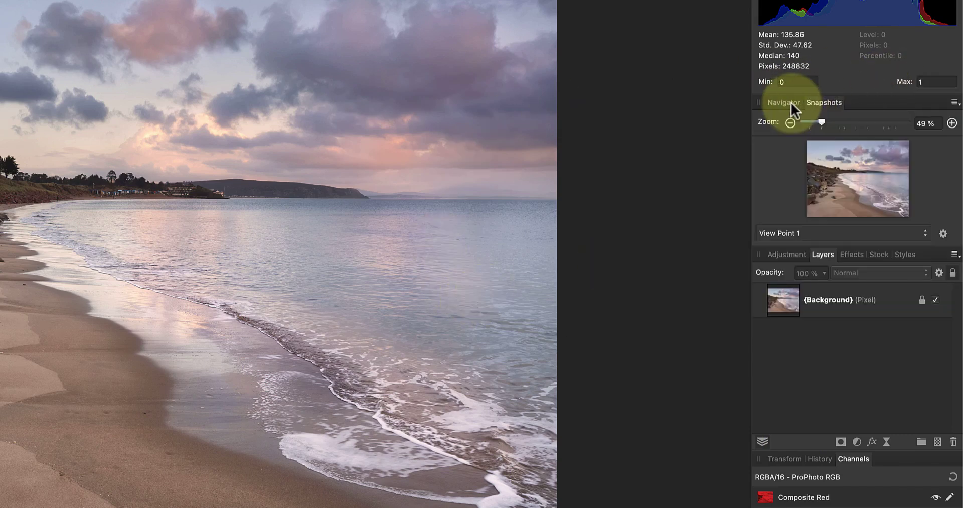
{"action": "left_click", "coordinate": [790, 256]}
{"action": "left_click", "coordinate": [822, 255]}
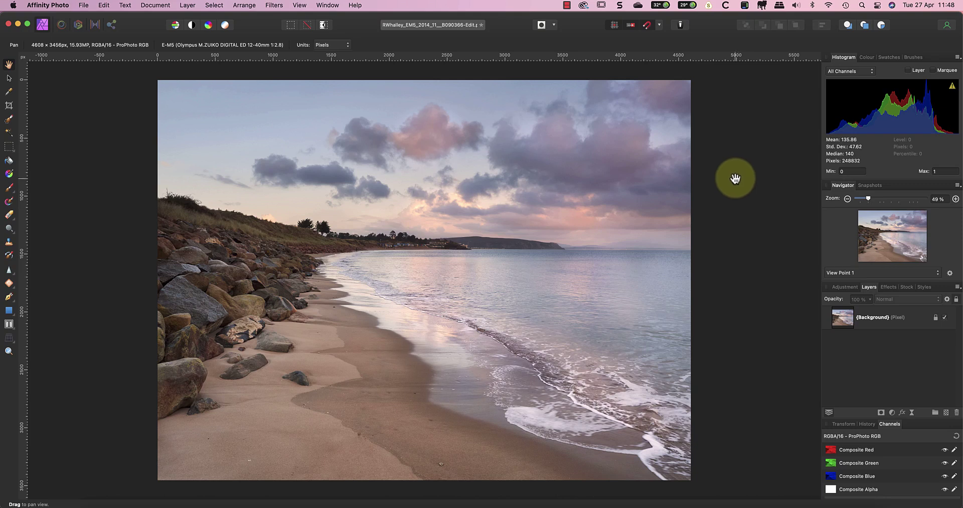
Step: Display the Macro panel in a new left studio from View > Studio
{"action": "left_click", "coordinate": [300, 6]}
{"action": "mouse_move", "coordinate": [342, 220]}
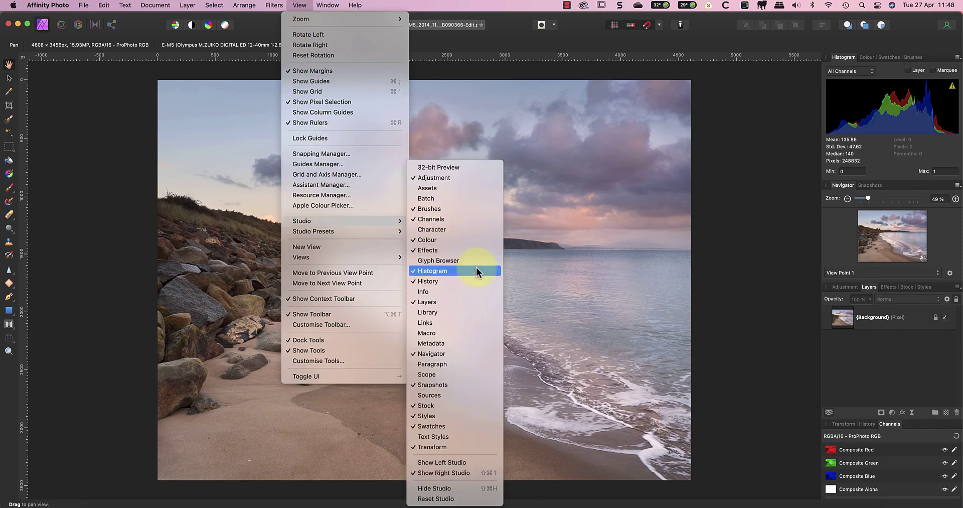
{"action": "left_click", "coordinate": [462, 332]}
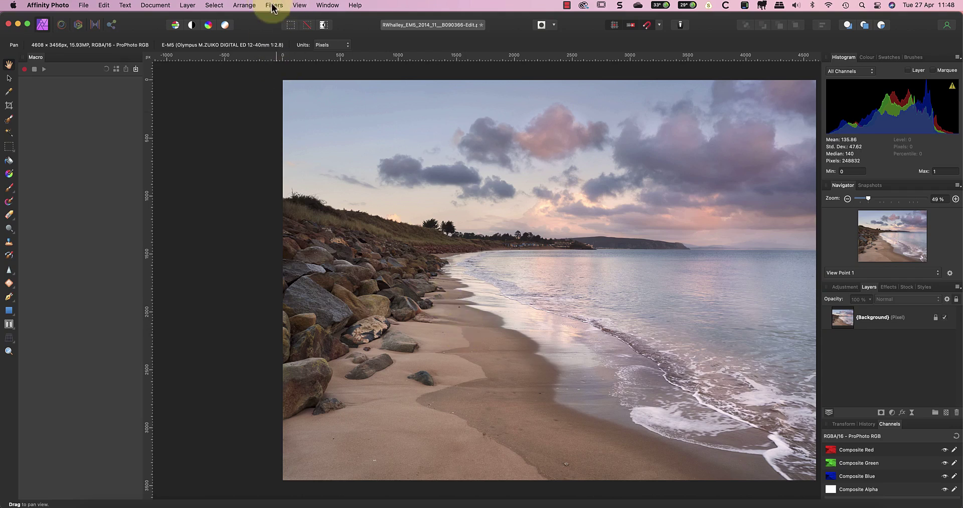
{"action": "left_click", "coordinate": [305, 8]}
{"action": "mouse_move", "coordinate": [342, 221]}
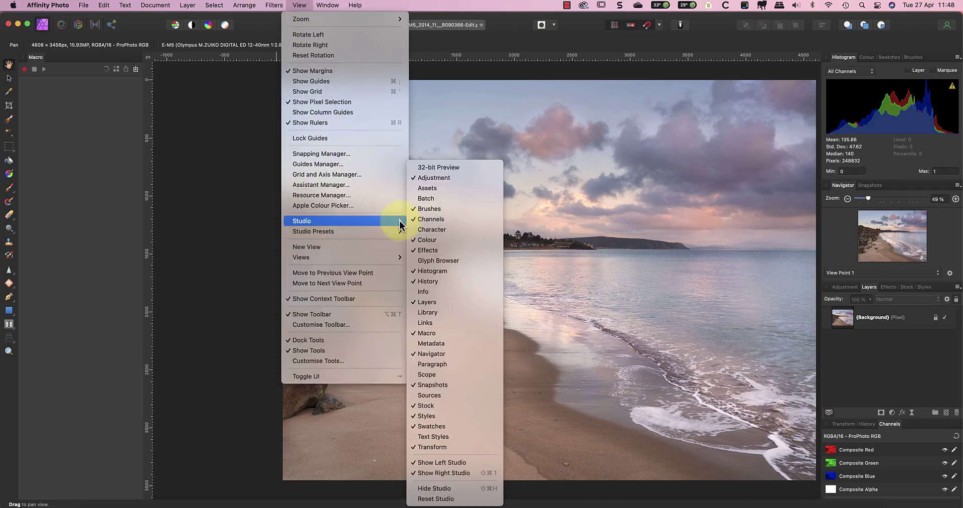
{"action": "left_click", "coordinate": [475, 474]}
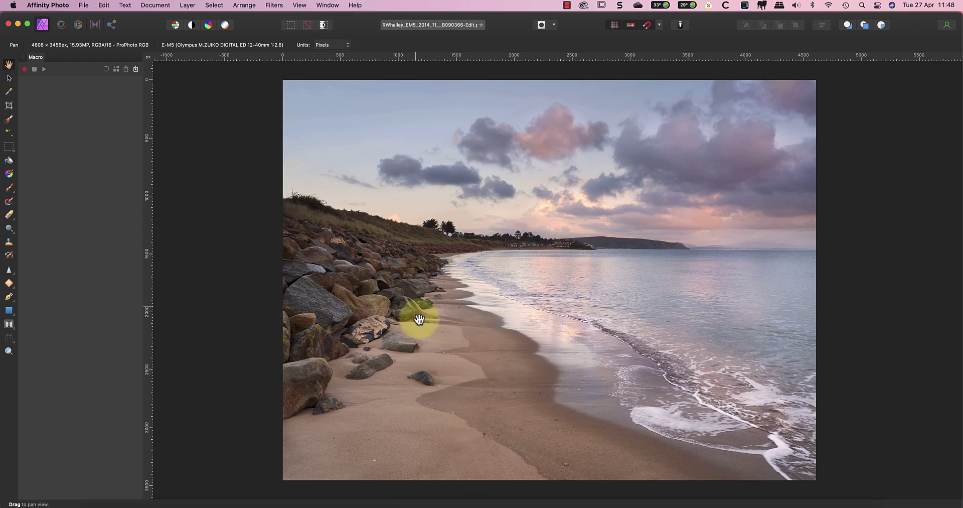
{"action": "left_click", "coordinate": [300, 5]}
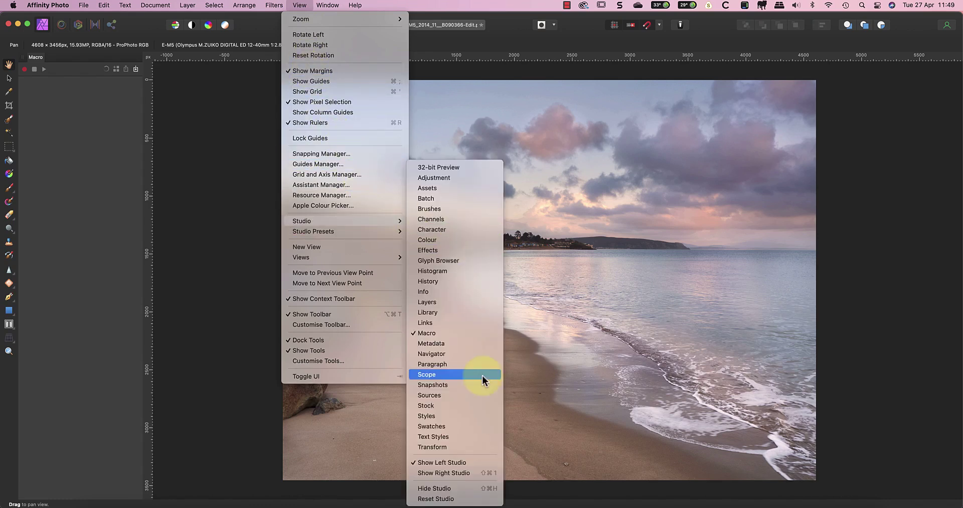
{"action": "left_click", "coordinate": [474, 476]}
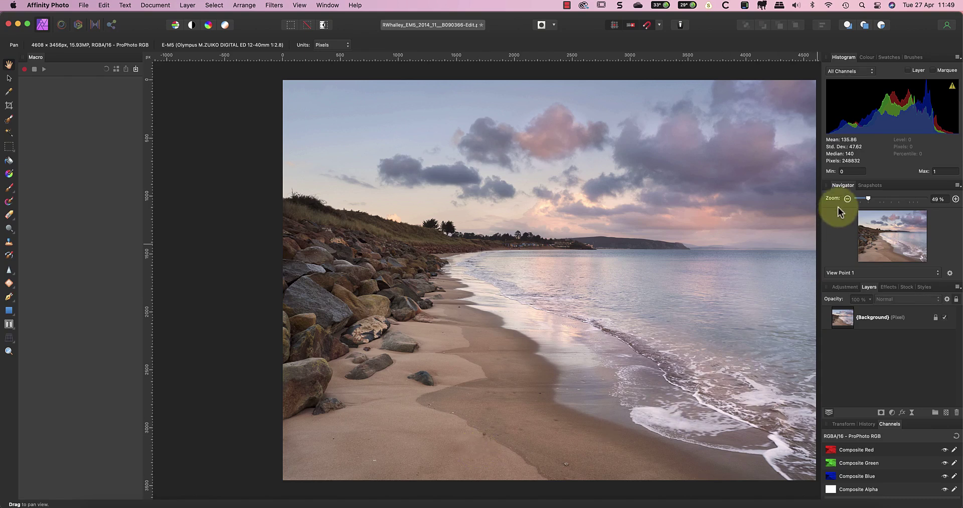
Step: Float the Navigator over the photo and hide the right studio
{"action": "left_click_drag", "start_coordinate": [845, 185], "coordinate": [646, 198]}
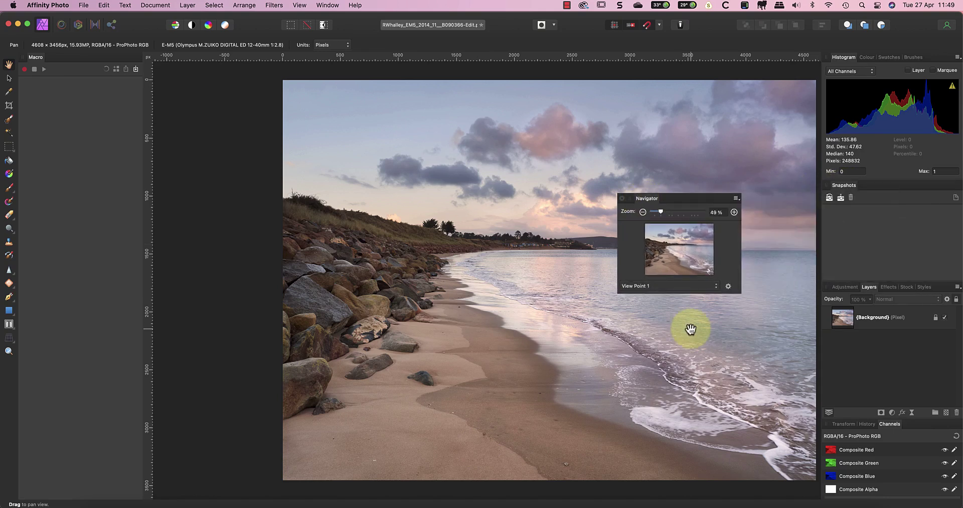
{"action": "left_click", "coordinate": [298, 6]}
{"action": "mouse_move", "coordinate": [343, 221]}
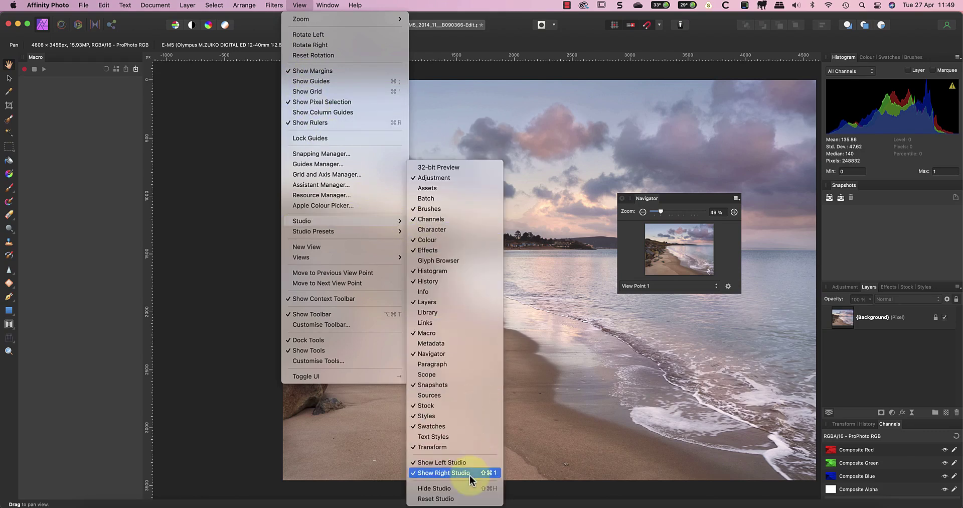
{"action": "left_click", "coordinate": [471, 474]}
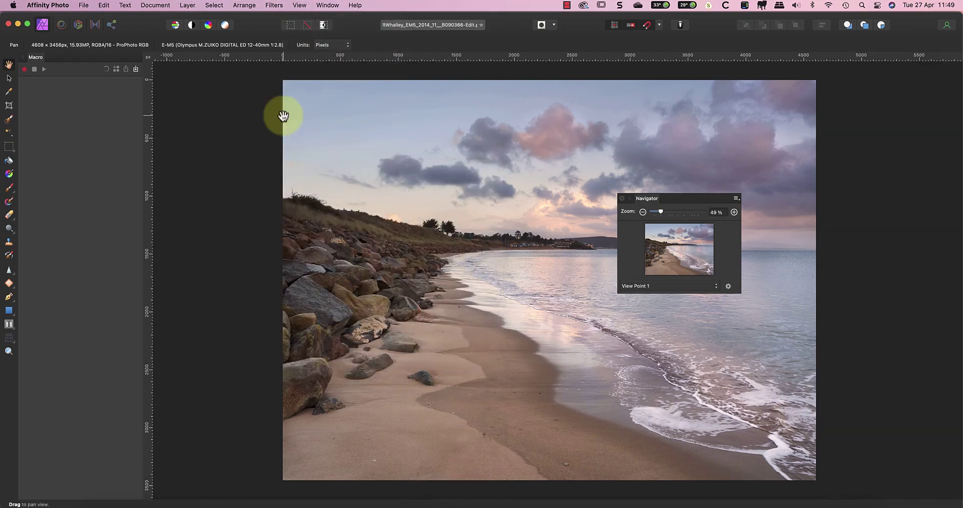
Step: Hide all studio panels, then restore them with Shift+Cmd+H
{"action": "left_click", "coordinate": [300, 5]}
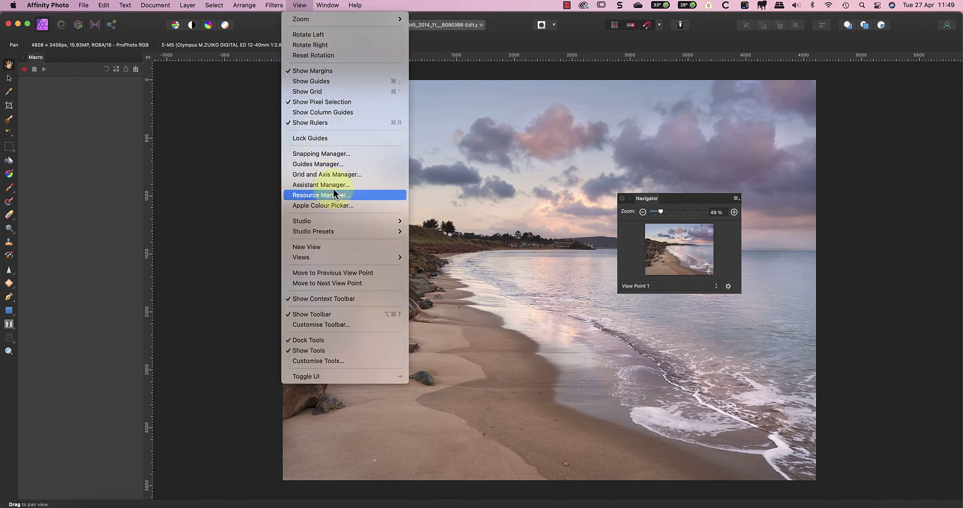
{"action": "mouse_move", "coordinate": [302, 221]}
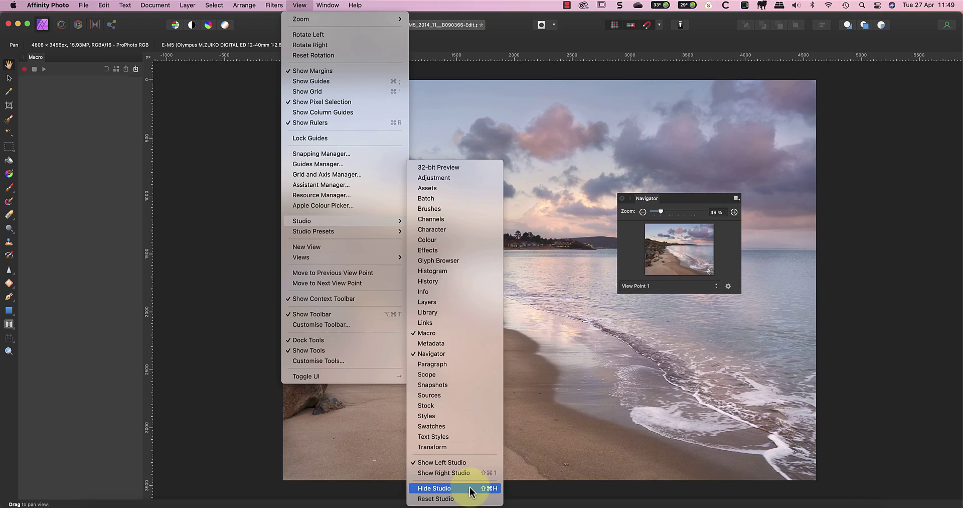
{"action": "left_click", "coordinate": [470, 489]}
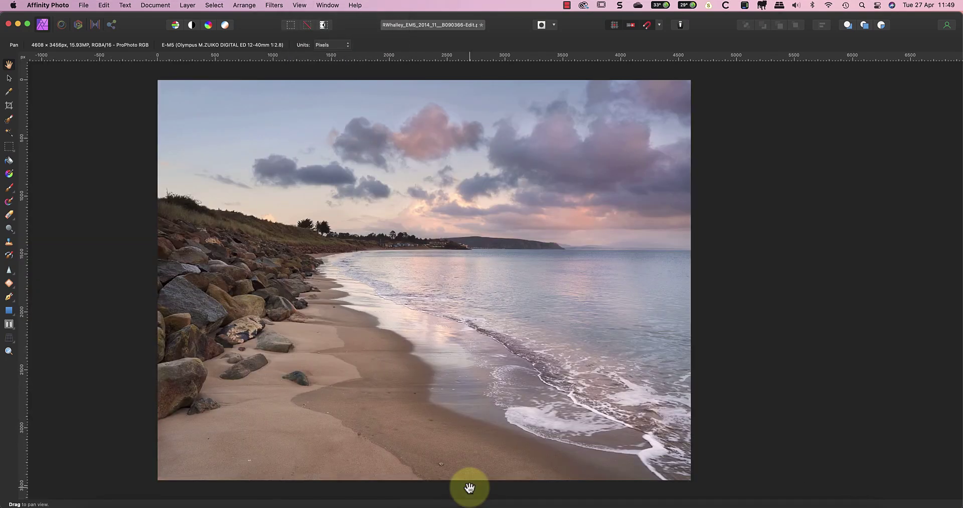
{"action": "key", "text": "super+shift+h"}
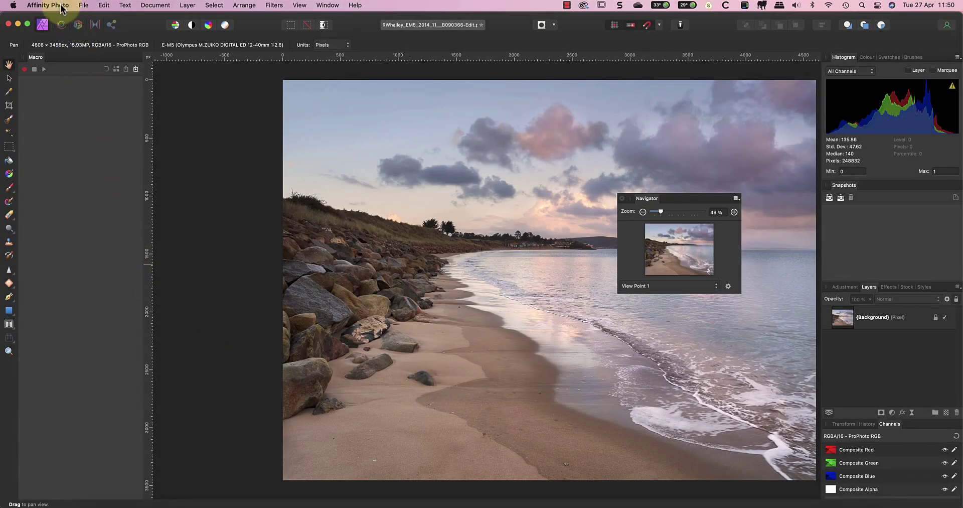
{"action": "left_click", "coordinate": [59, 5]}
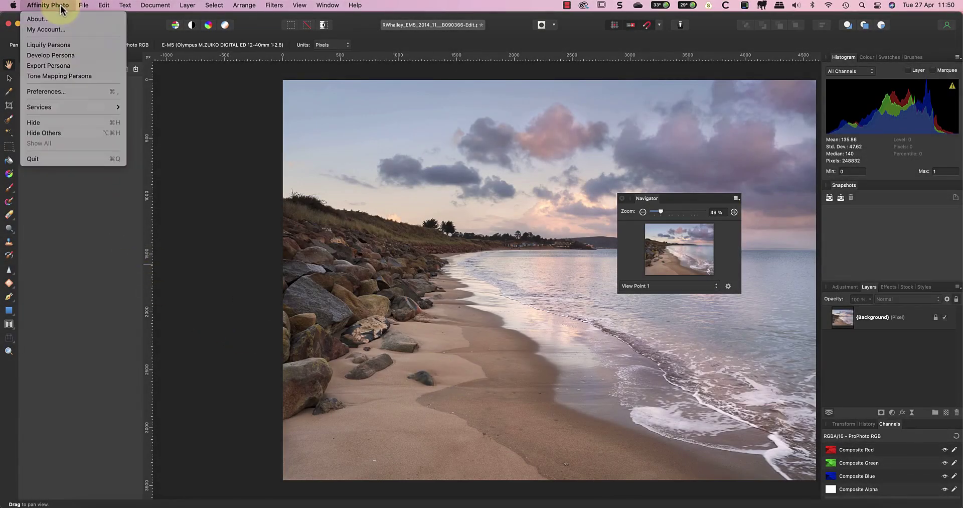
{"action": "left_click", "coordinate": [60, 91]}
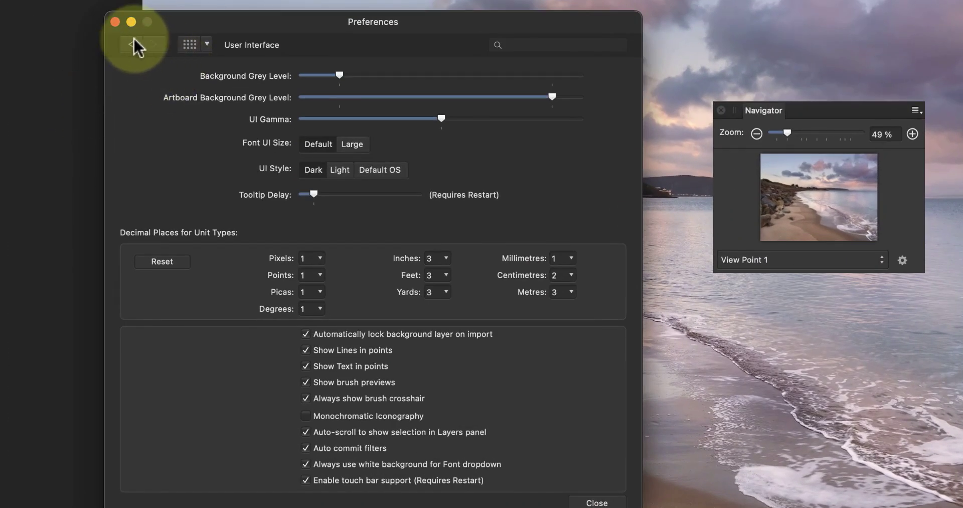
{"action": "left_click", "coordinate": [133, 45]}
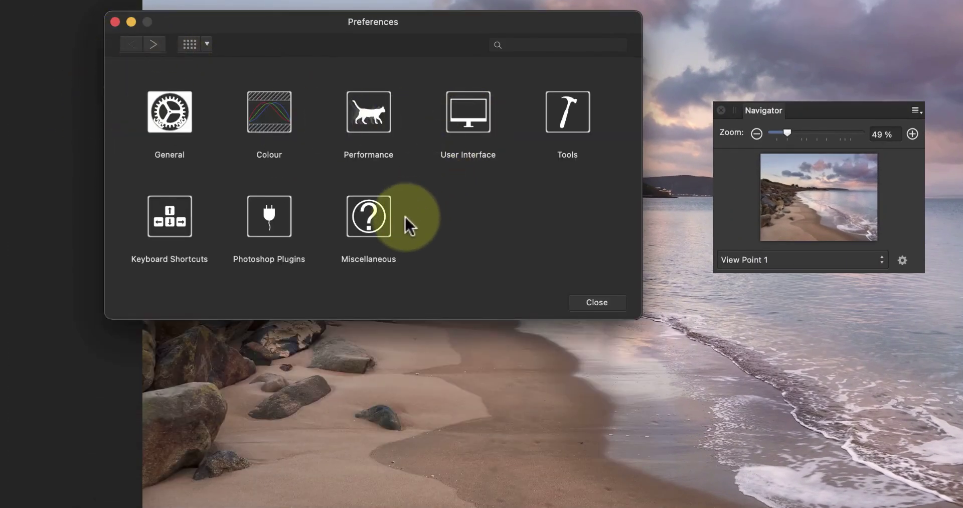
{"action": "left_click", "coordinate": [165, 218]}
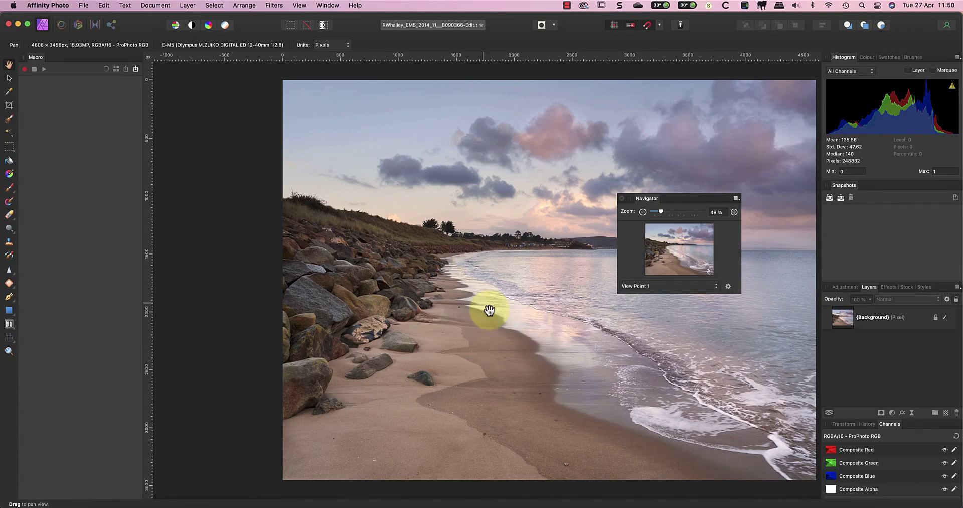
Step: Reset the studio to its default panel arrangement with View > Studio > Reset Studio
{"action": "left_click", "coordinate": [299, 5]}
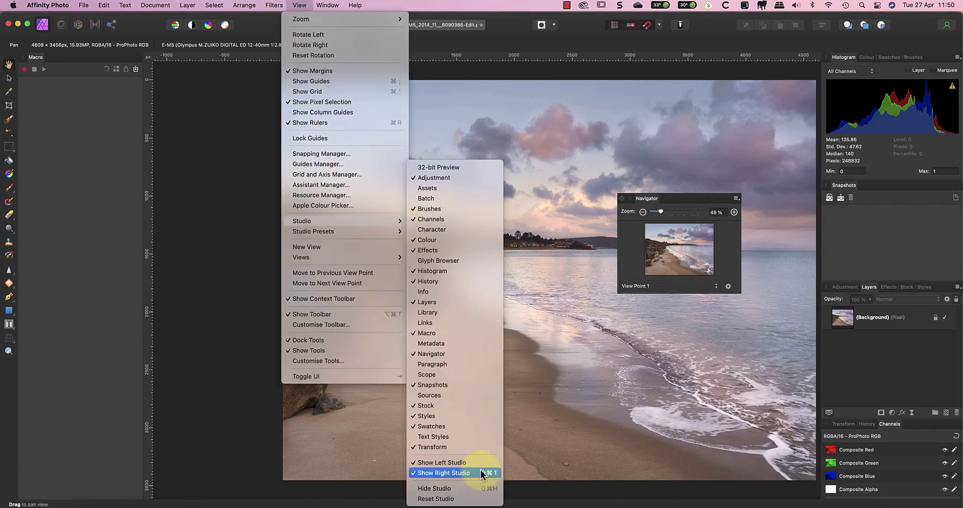
{"action": "left_click", "coordinate": [470, 499]}
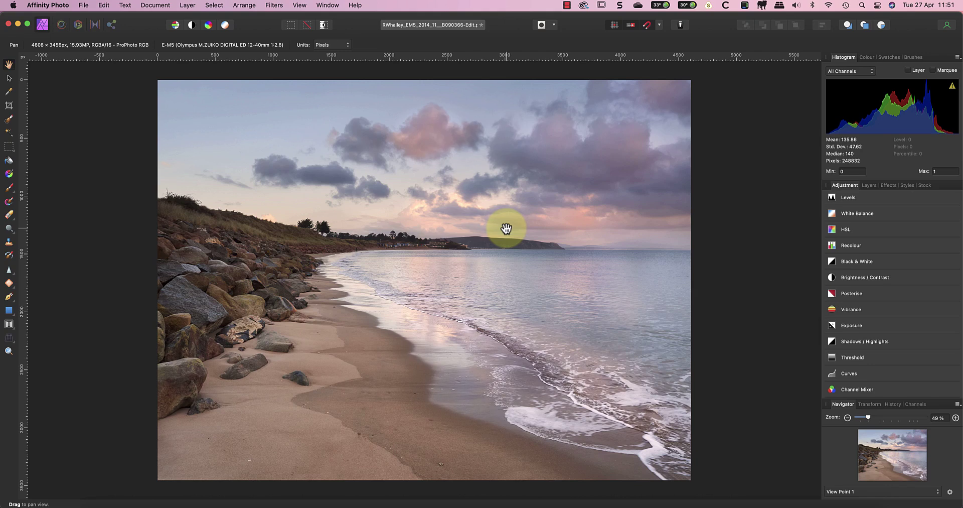
Step: Start saving a studio preset named 'fgfdgt', then cancel it
{"action": "left_click", "coordinate": [300, 5]}
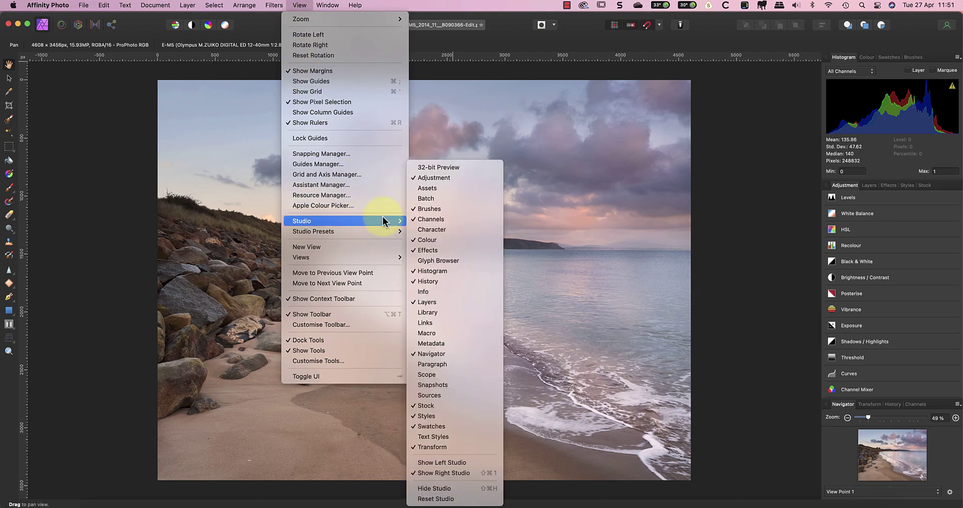
{"action": "mouse_move", "coordinate": [313, 231]}
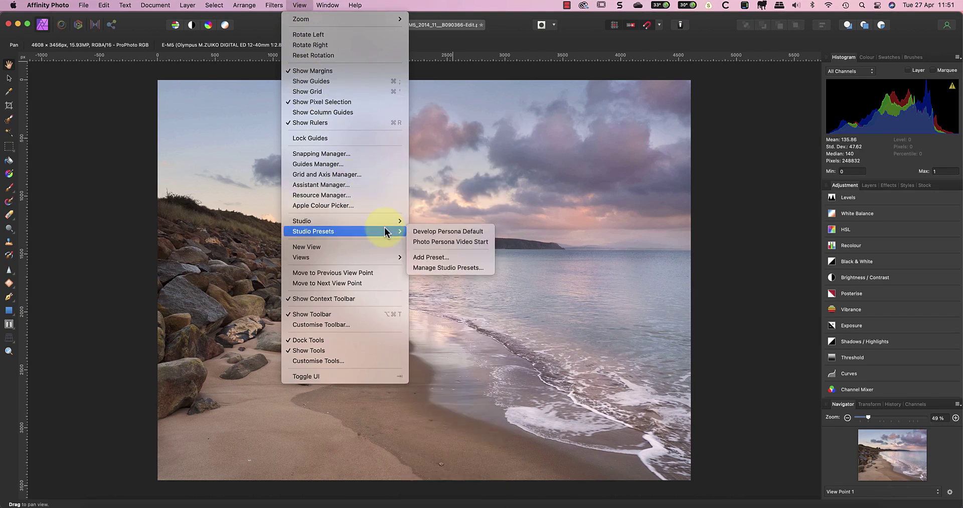
{"action": "left_click", "coordinate": [432, 258]}
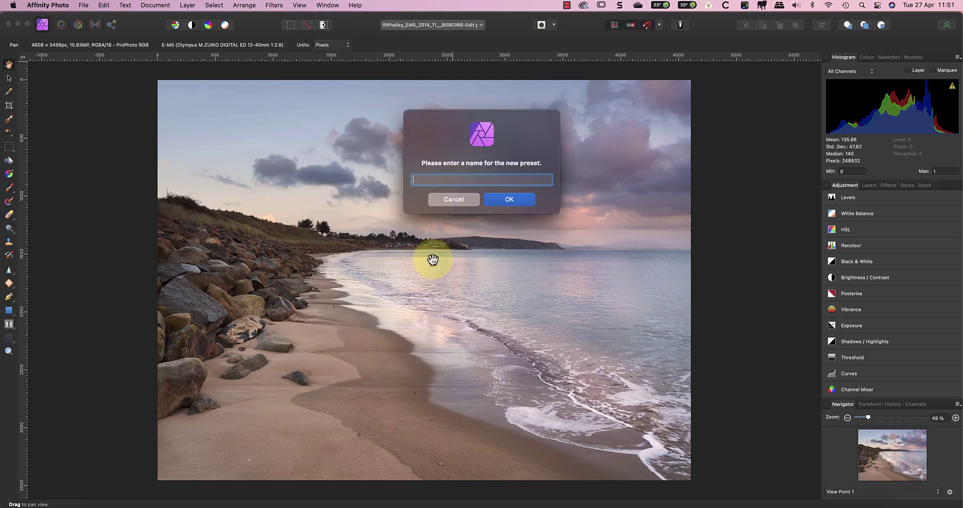
{"action": "type", "text": "fgfdgt"}
{"action": "left_click", "coordinate": [451, 200]}
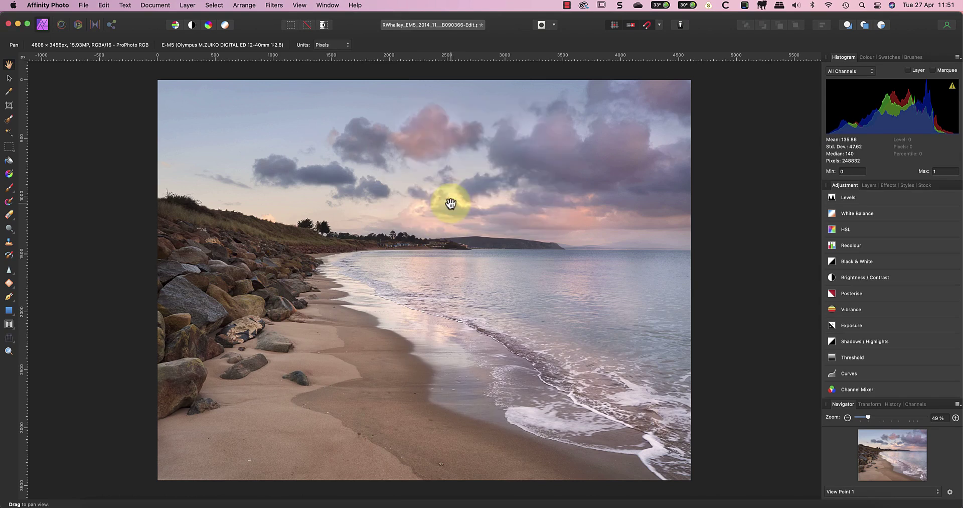
Step: Apply the Photo Persona Video Start studio preset
{"action": "left_click", "coordinate": [299, 5]}
{"action": "mouse_move", "coordinate": [342, 231]}
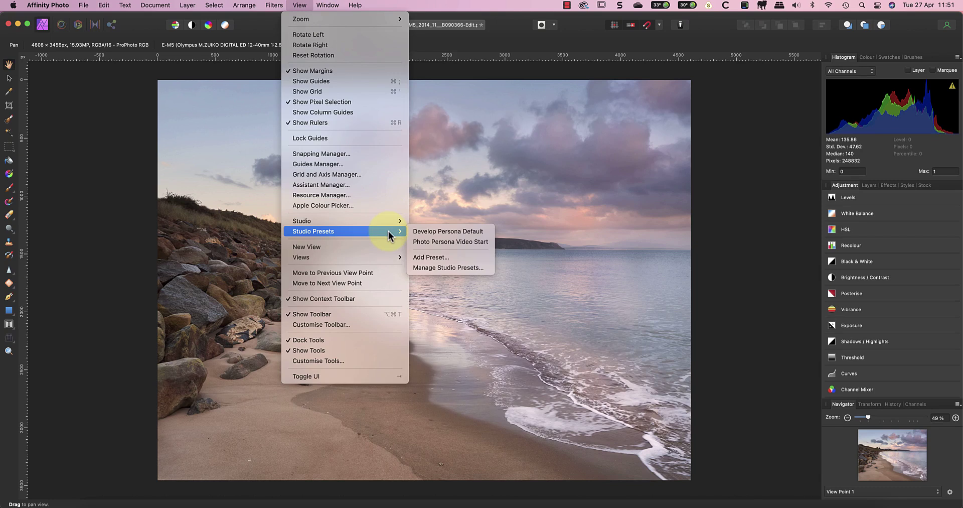
{"action": "left_click", "coordinate": [490, 242]}
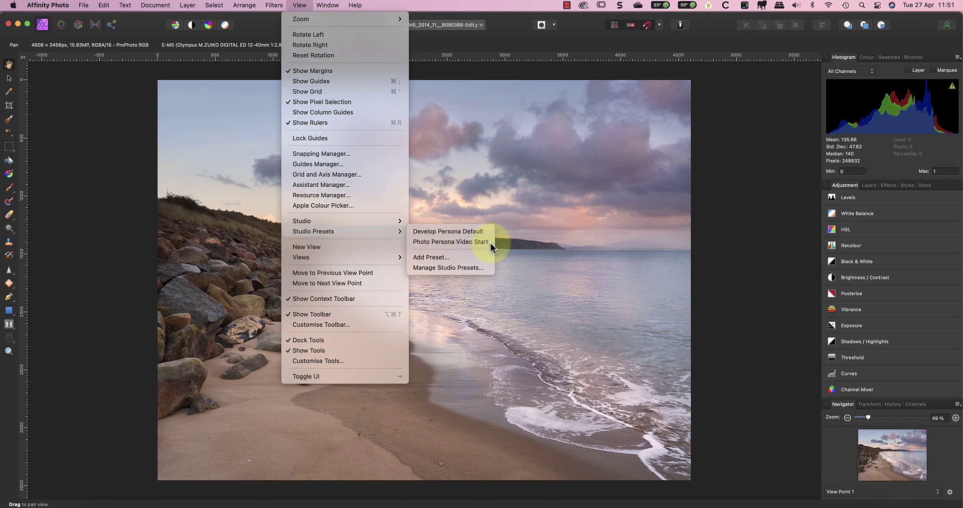
{"action": "left_click", "coordinate": [299, 5]}
{"action": "mouse_move", "coordinate": [313, 231]}
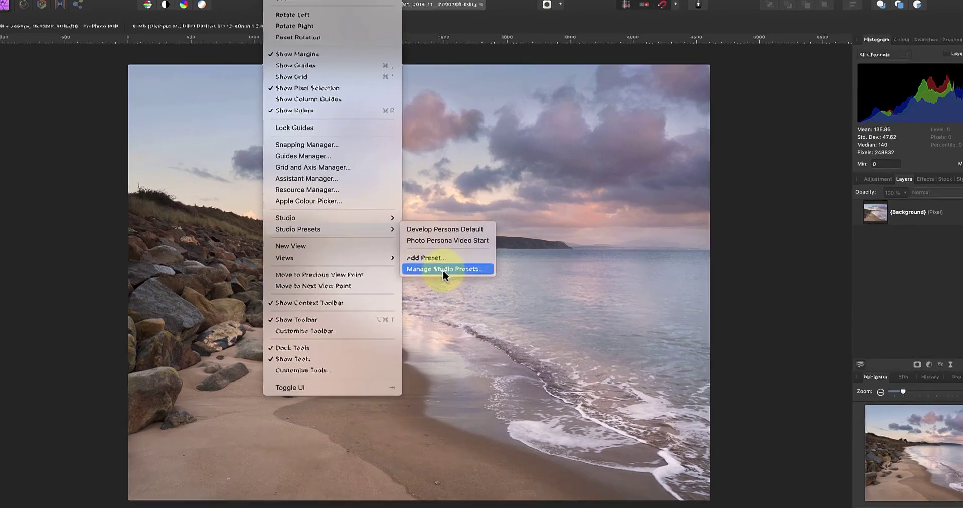
{"action": "left_click", "coordinate": [443, 270]}
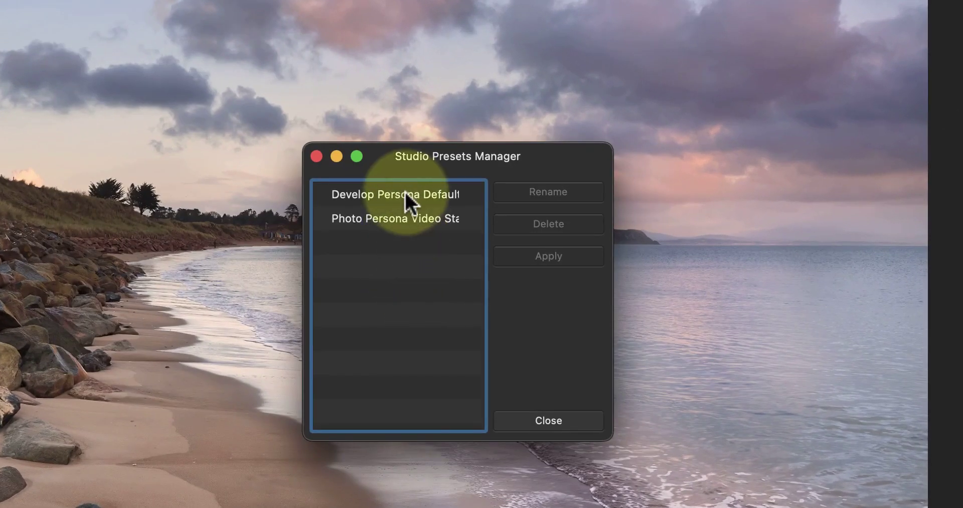
{"action": "left_click", "coordinate": [404, 194]}
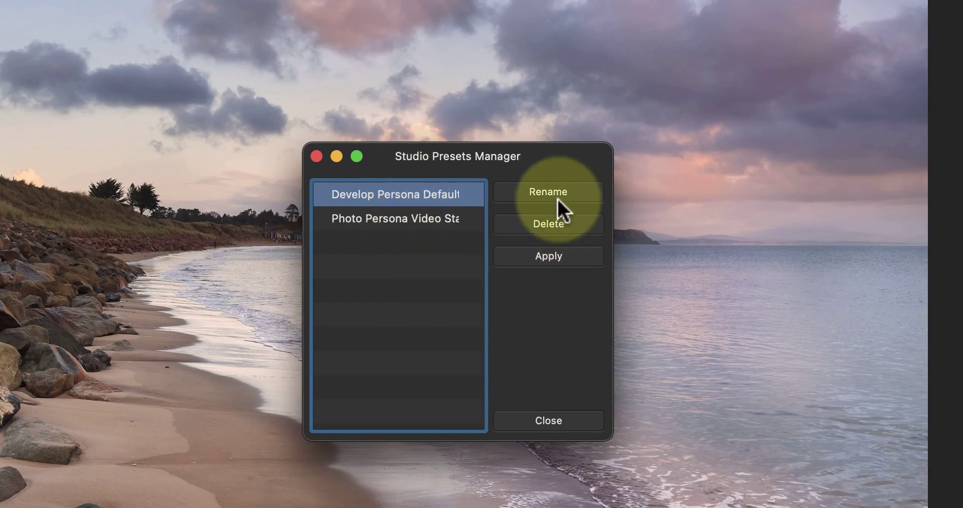